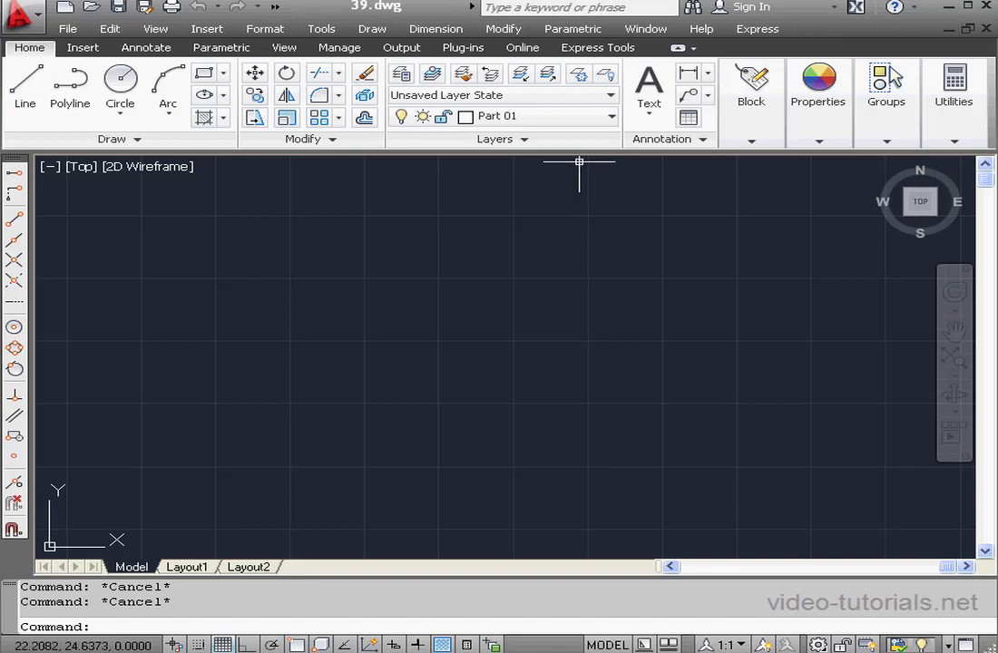
Make Hidden Line the current layer and draw a circle of about 3.1 units radius in the upper-left area of the drawing.
click(612, 117)
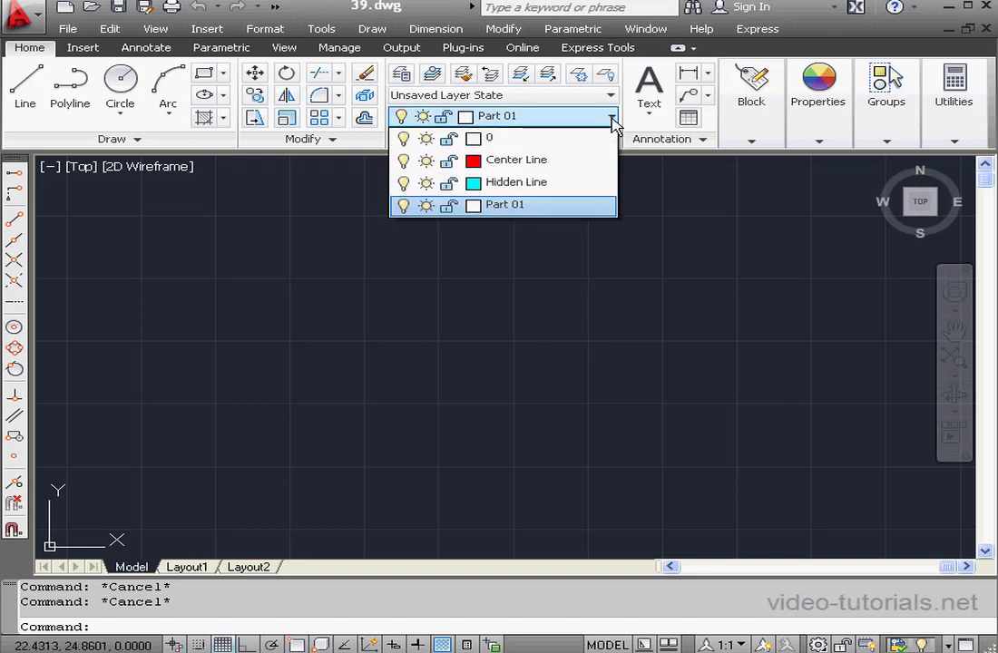
click(545, 183)
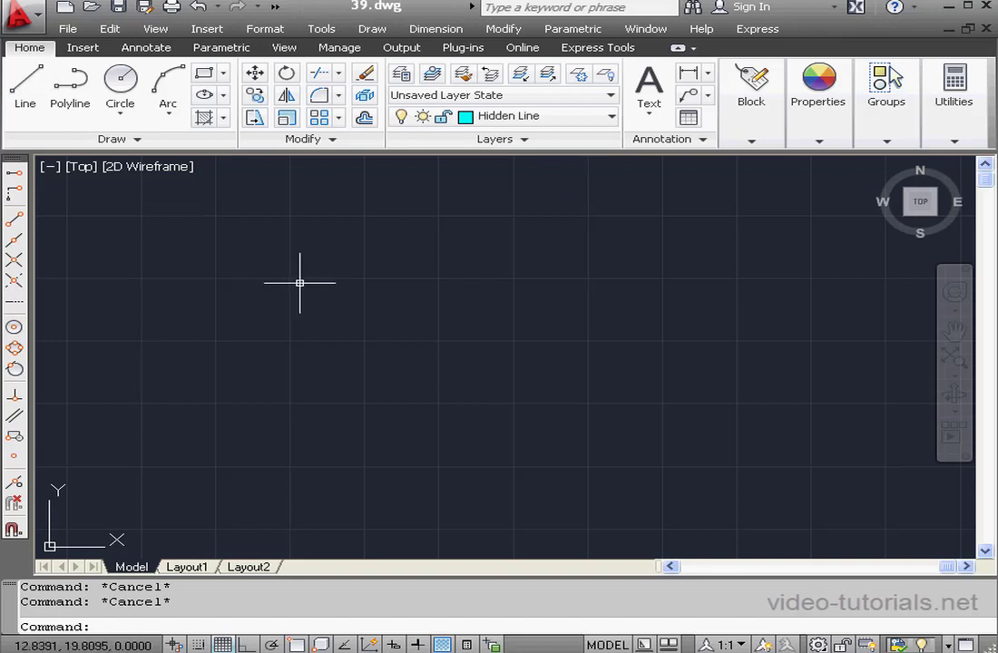
click(123, 82)
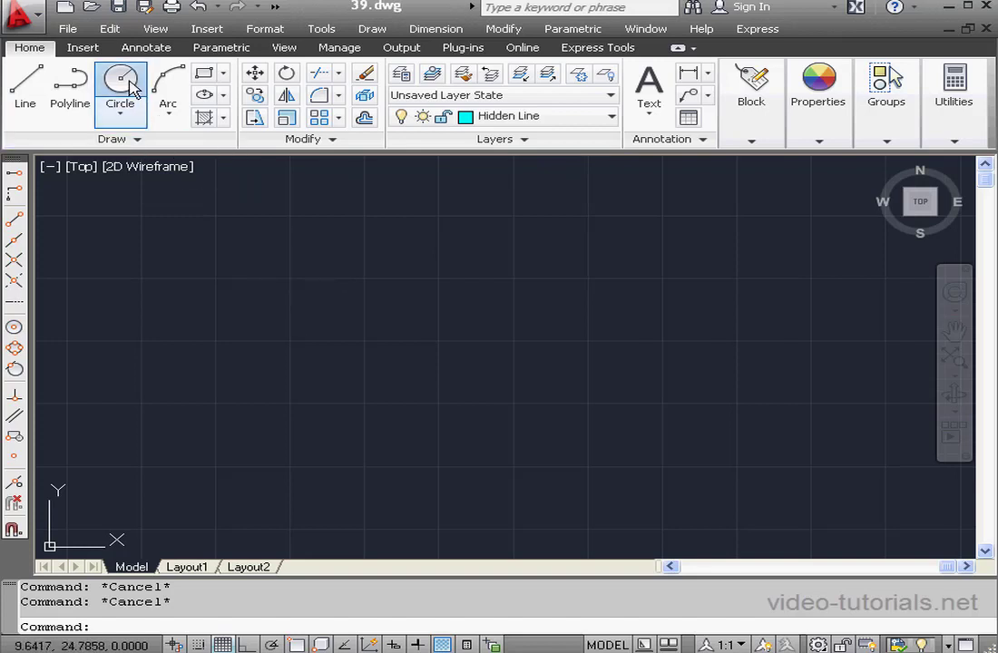
click(194, 262)
click(286, 270)
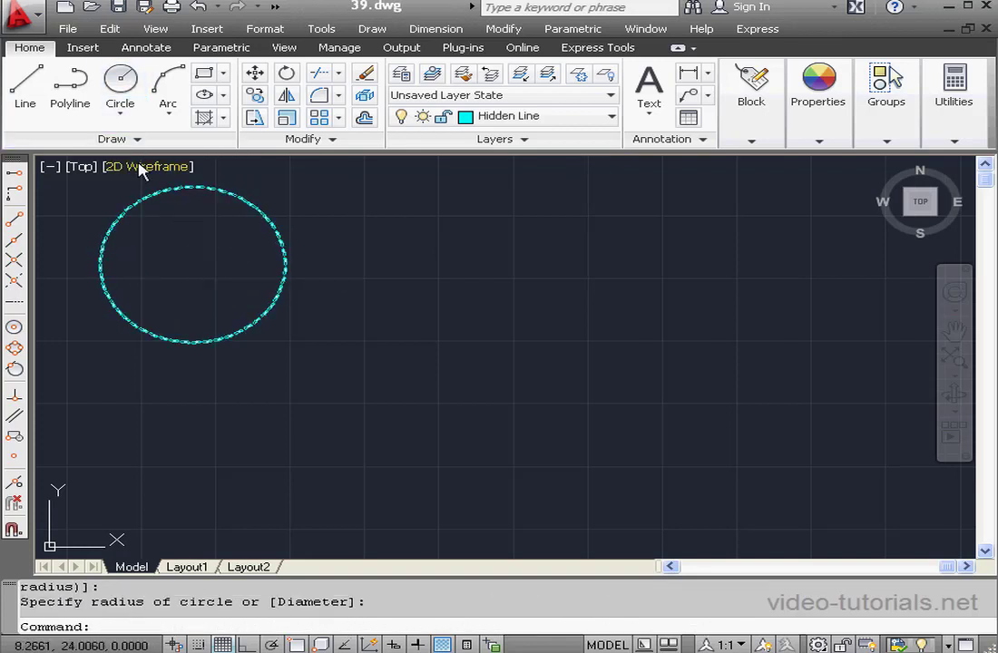
Draw an open chain of four connected line segments beside the circle on the Hidden Line layer.
click(41, 97)
click(339, 204)
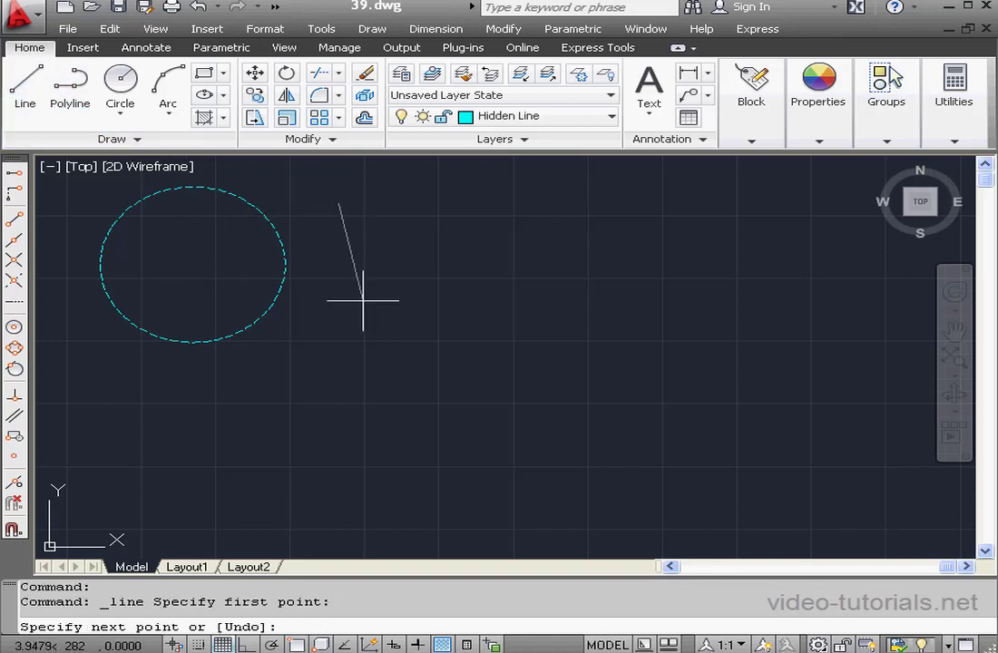
click(377, 334)
click(490, 334)
click(515, 410)
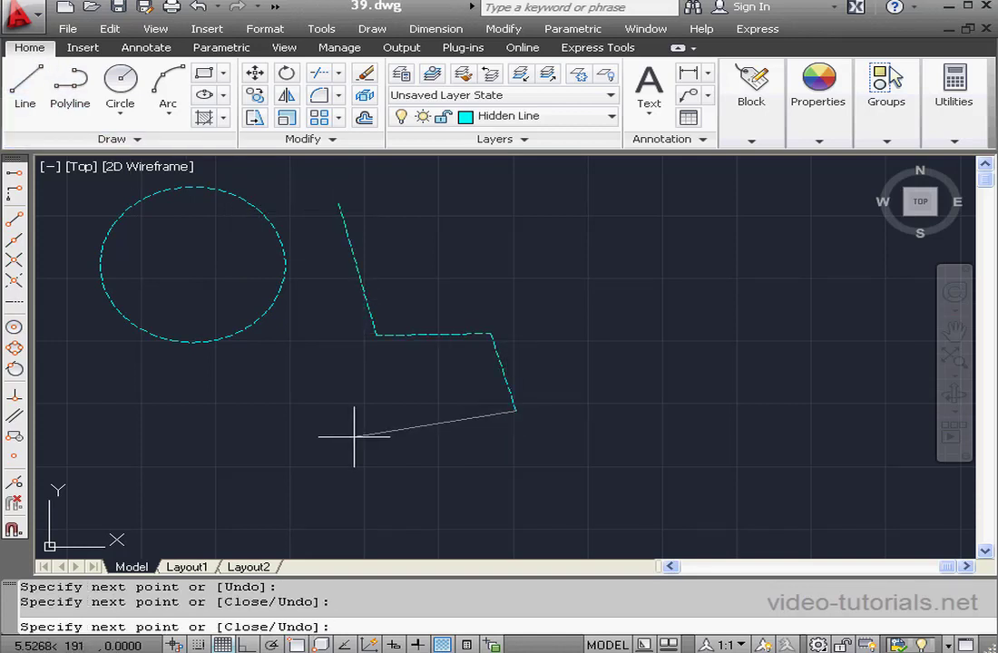
click(352, 436)
right_click(380, 399)
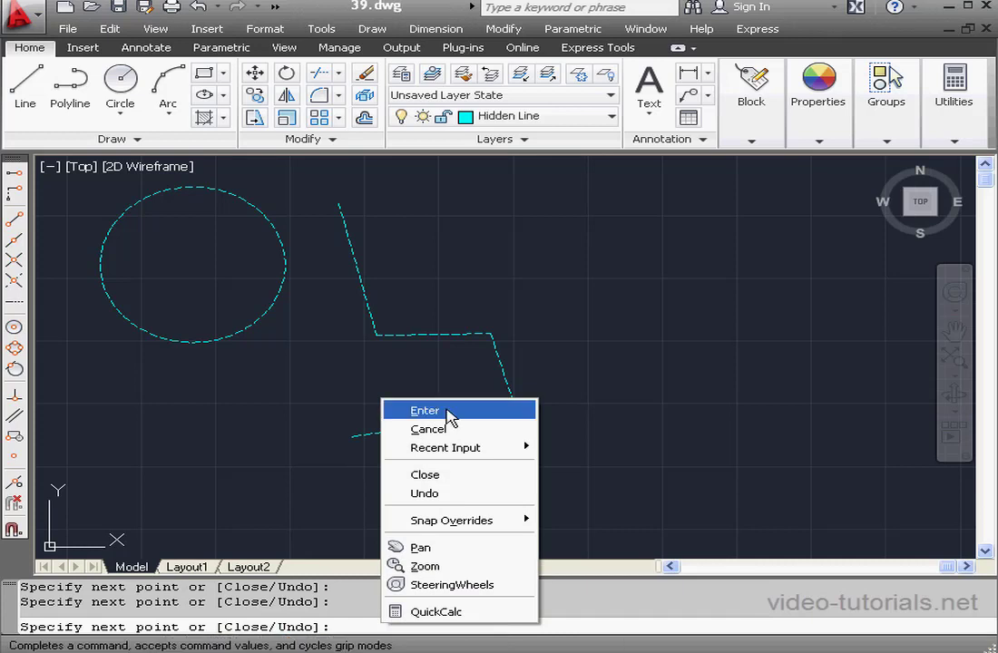
click(450, 414)
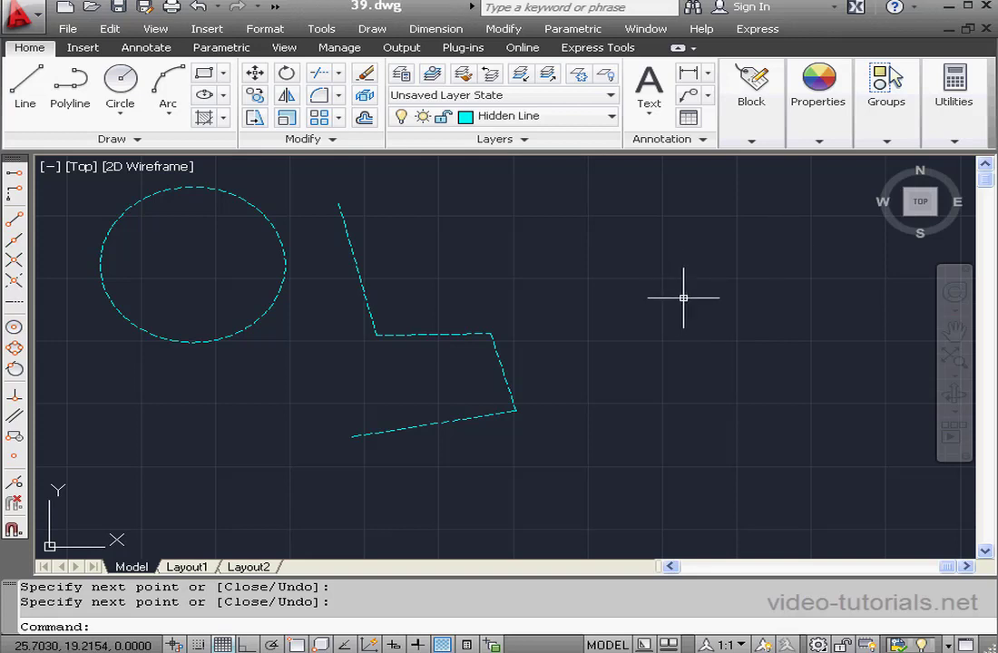
Float the Properties panel over the drawing and override the uppermost line segment with colour Green and linetype Continuous.
click(810, 145)
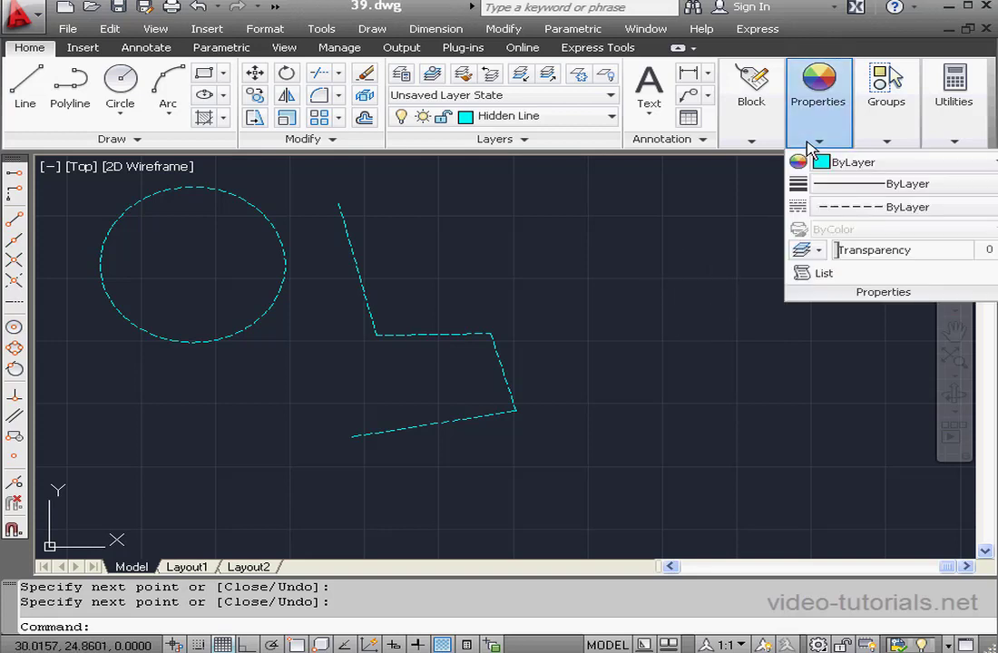
drag(803, 150, 668, 267)
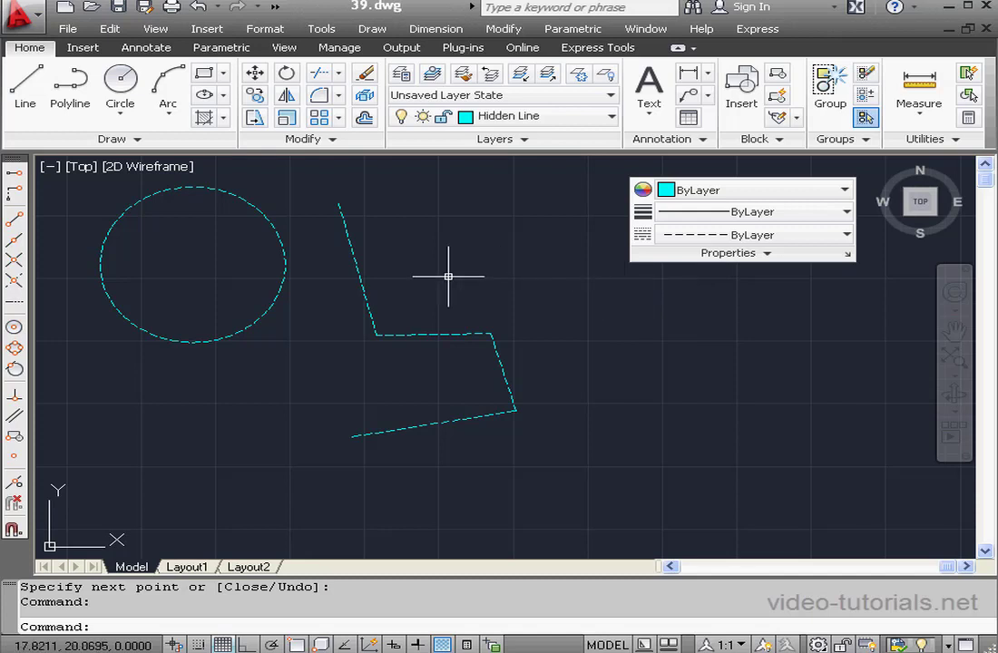
click(361, 285)
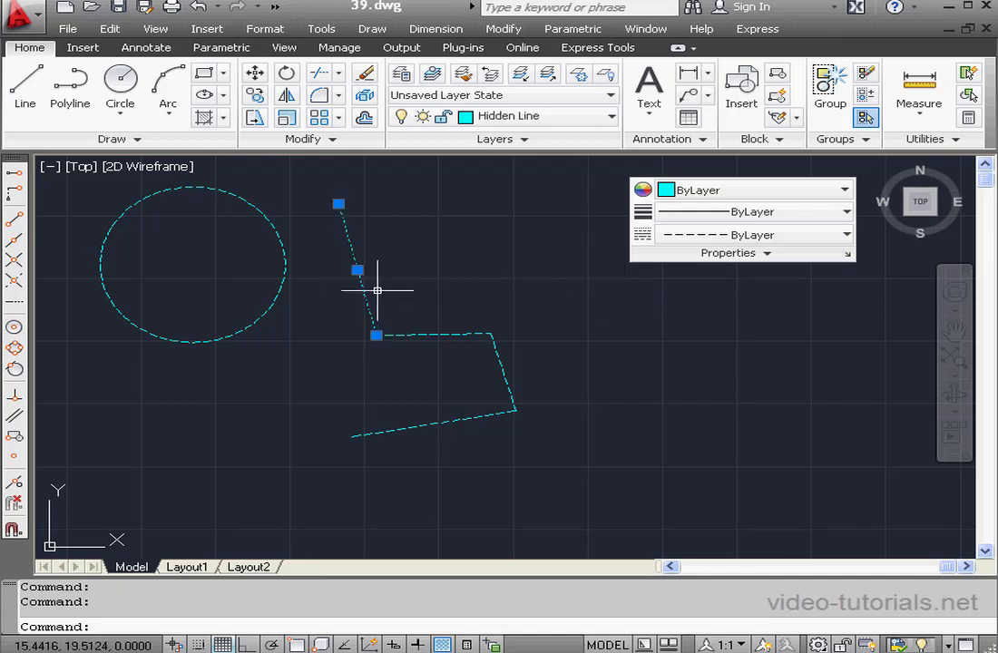
click(846, 191)
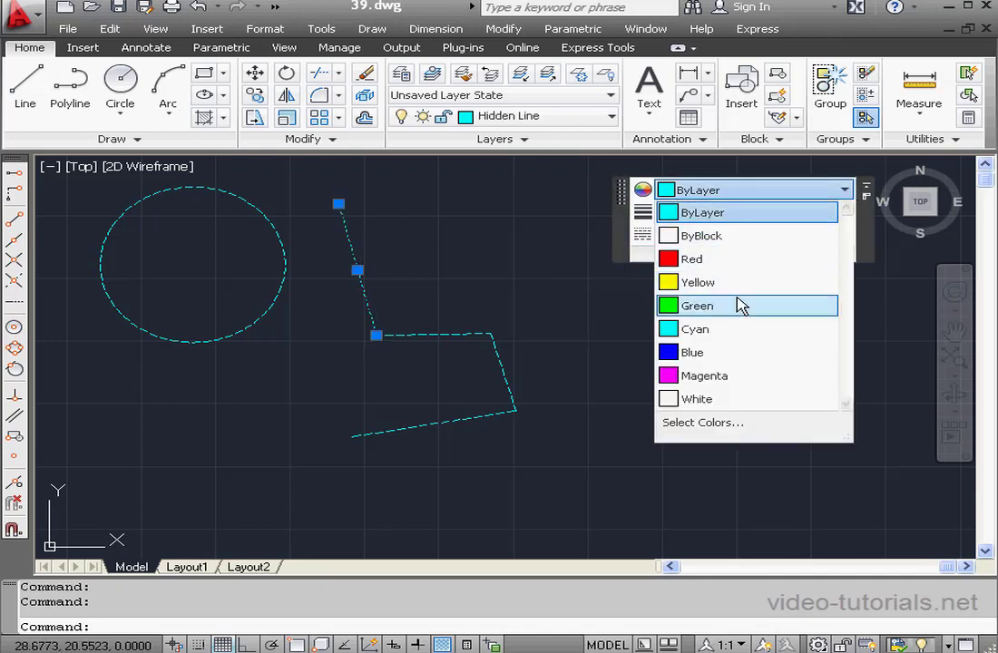
click(740, 306)
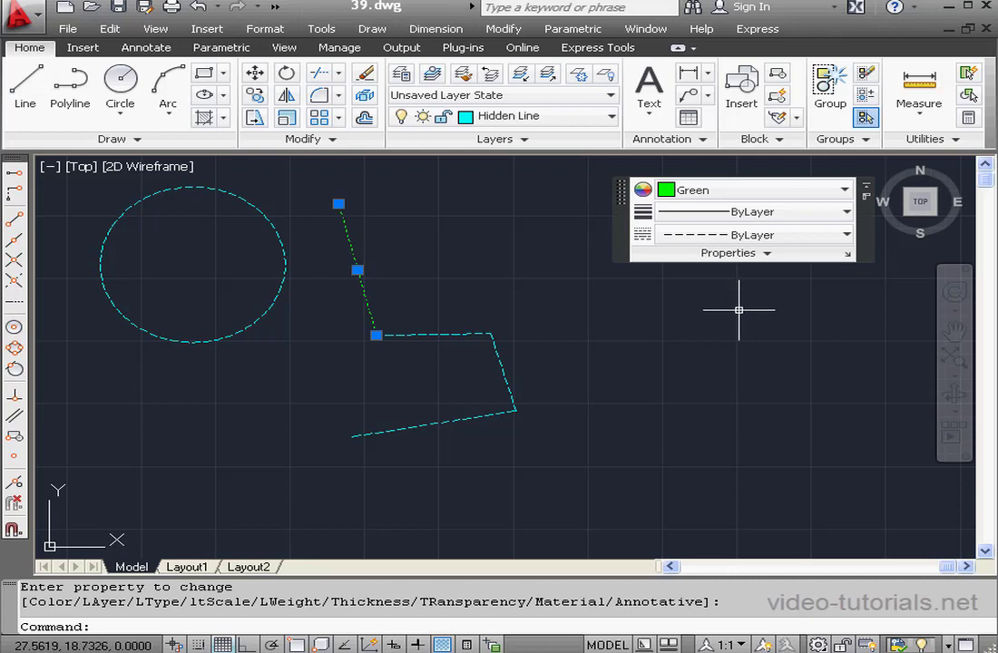
click(846, 235)
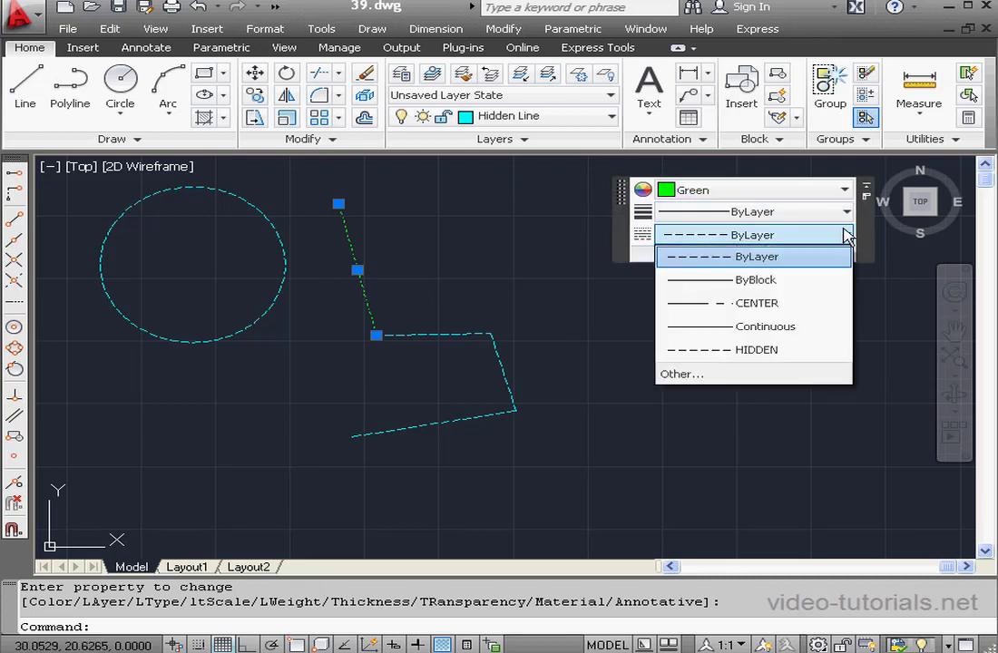
click(797, 329)
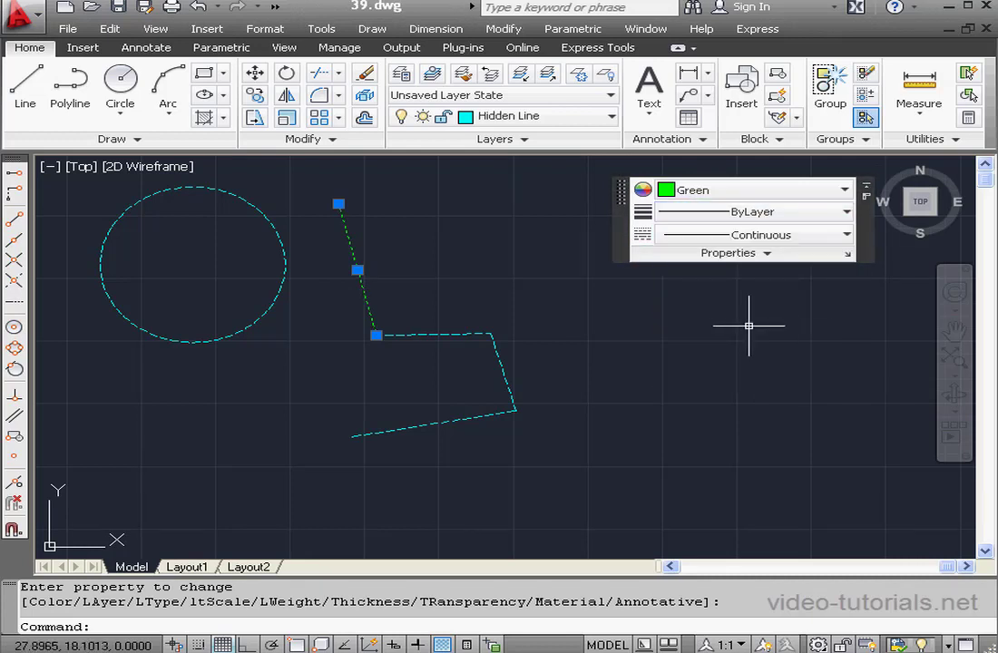
key(Escape)
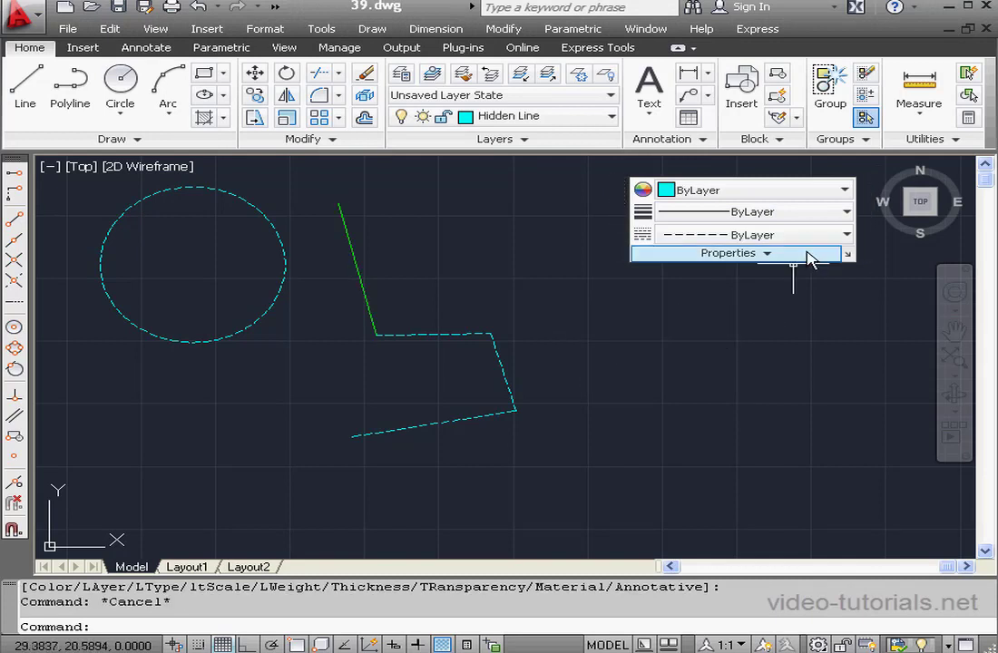
Set the current colour to Magenta and linetype to CENTER, and draw a smaller circle overlapping the short slanted segment of the line chain.
click(845, 190)
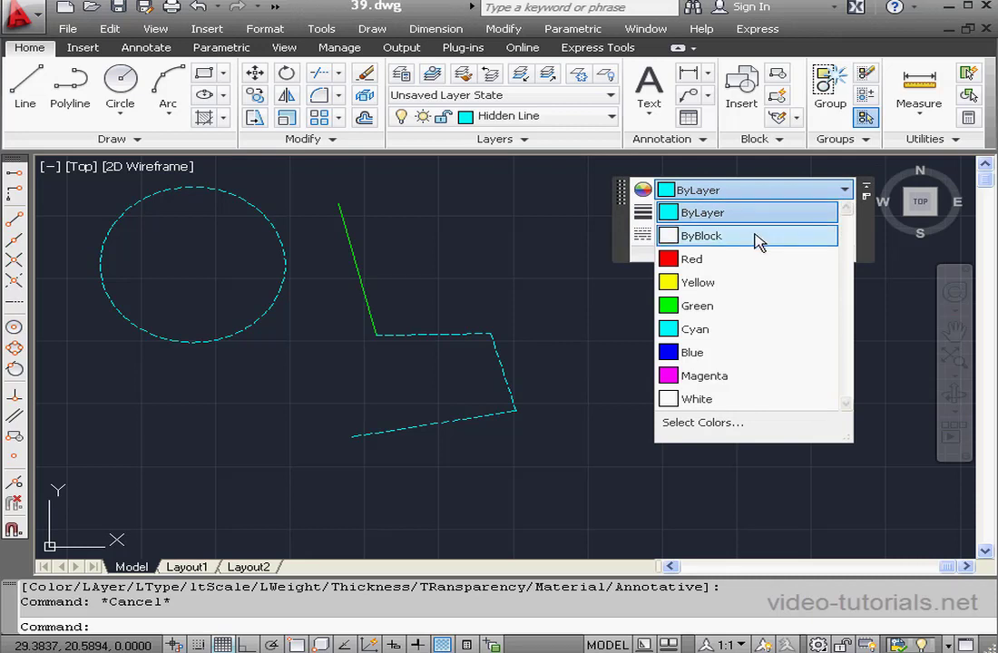
click(717, 376)
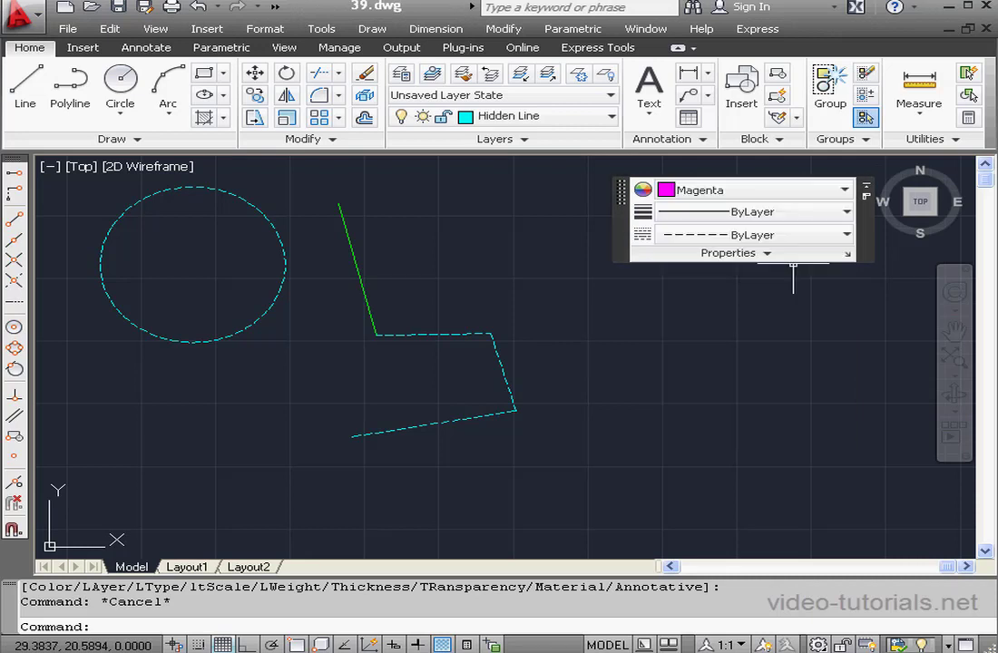
click(846, 235)
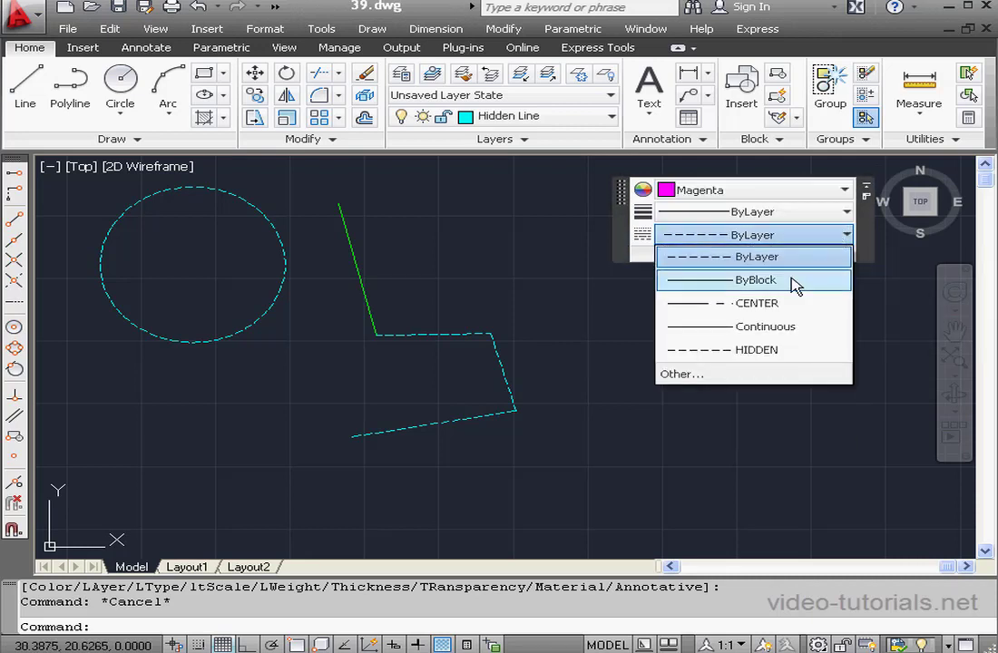
click(767, 304)
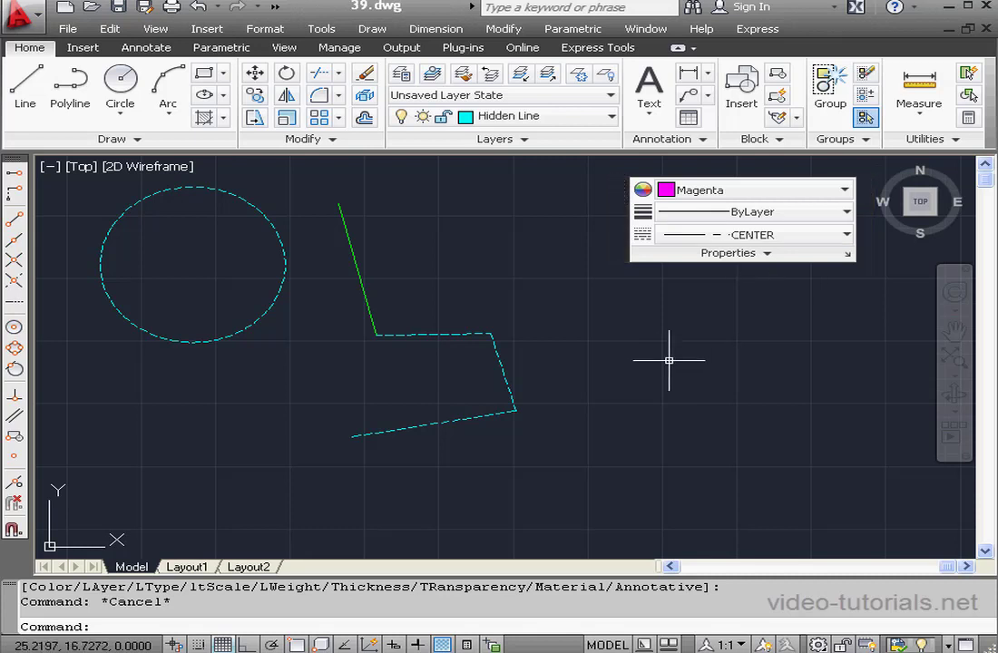
click(119, 84)
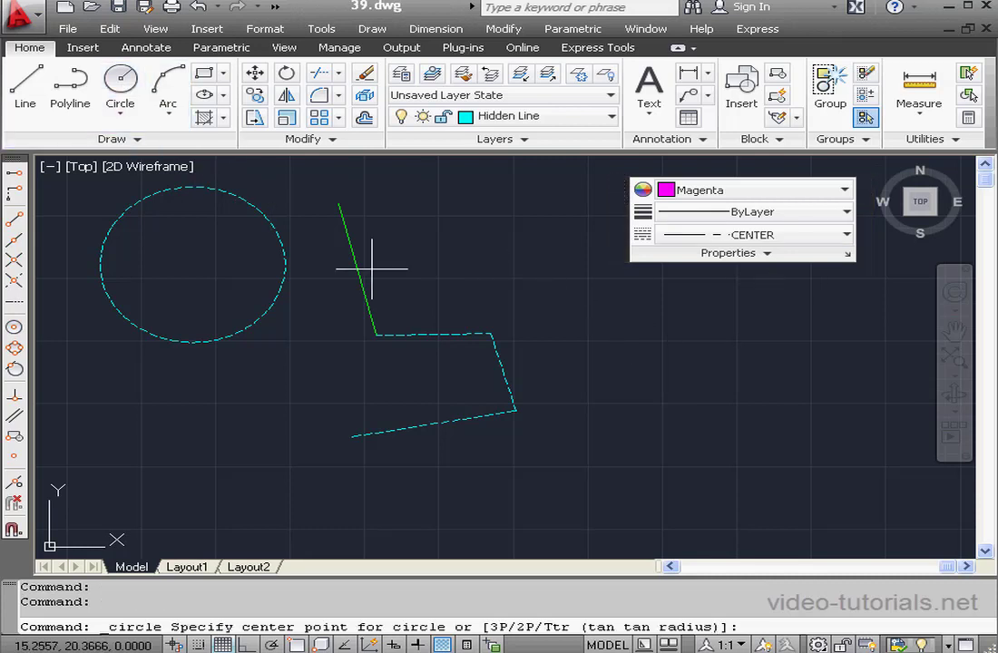
click(550, 359)
click(610, 362)
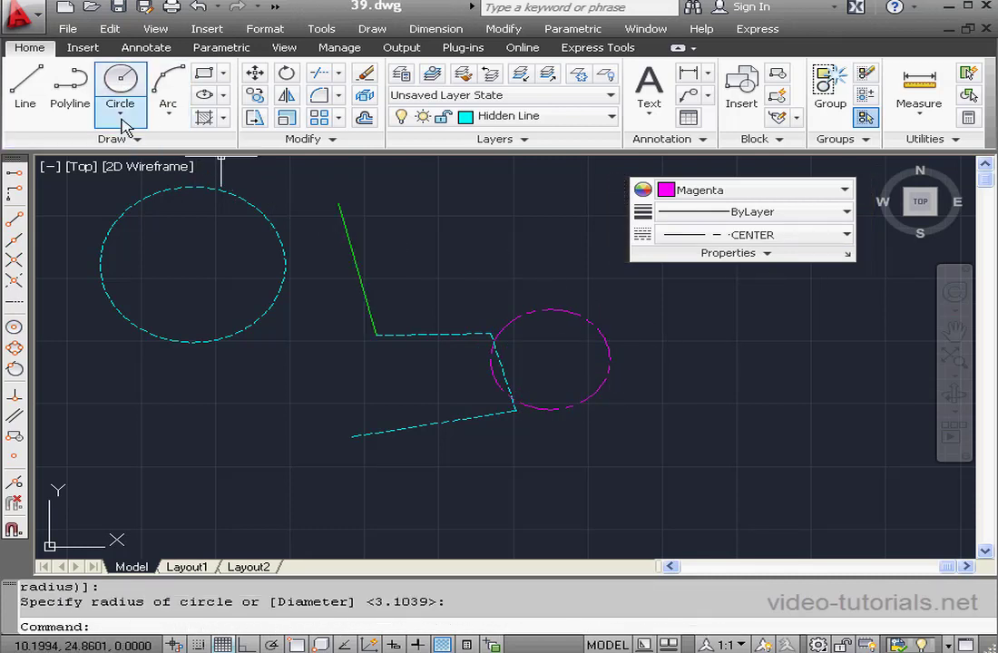
Draw an open chain of three magenta CENTER line segments from beside the small circle, passing below the existing line chain.
click(25, 83)
click(659, 374)
click(735, 404)
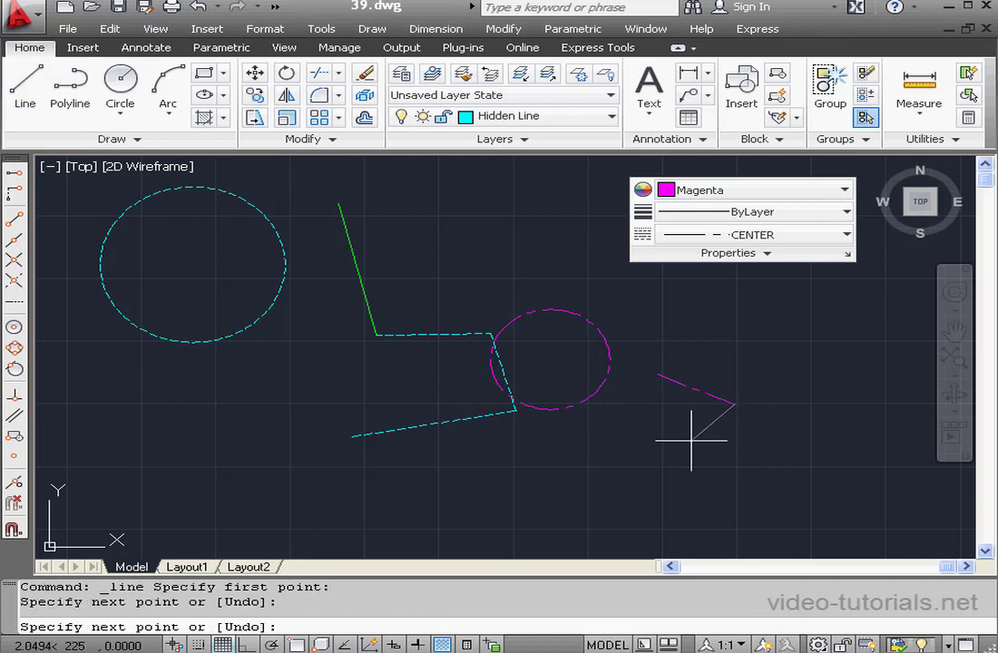
click(594, 484)
click(274, 440)
right_click(314, 400)
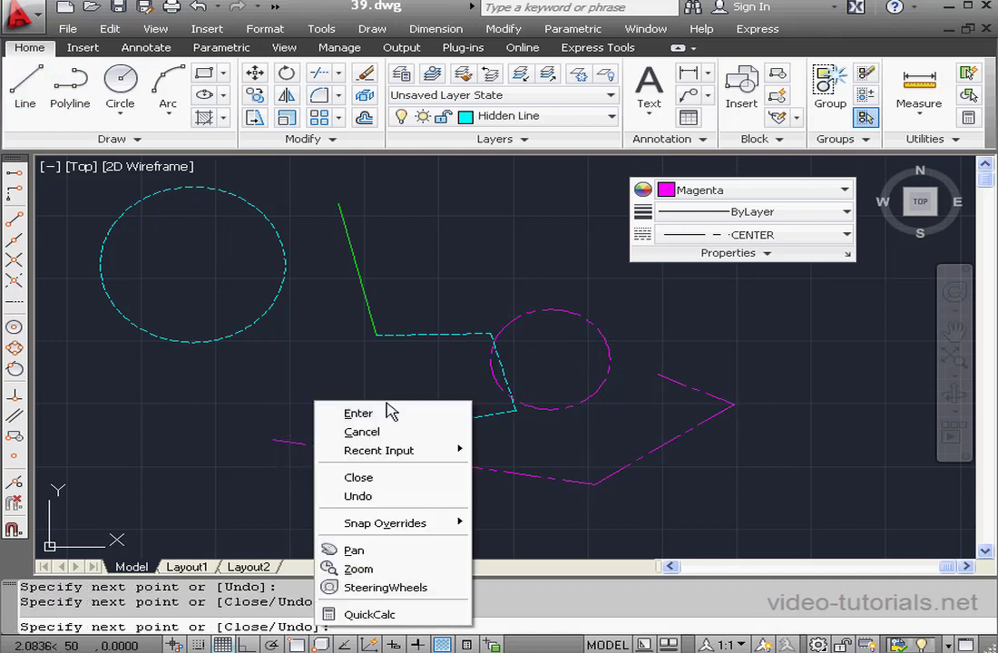
click(386, 408)
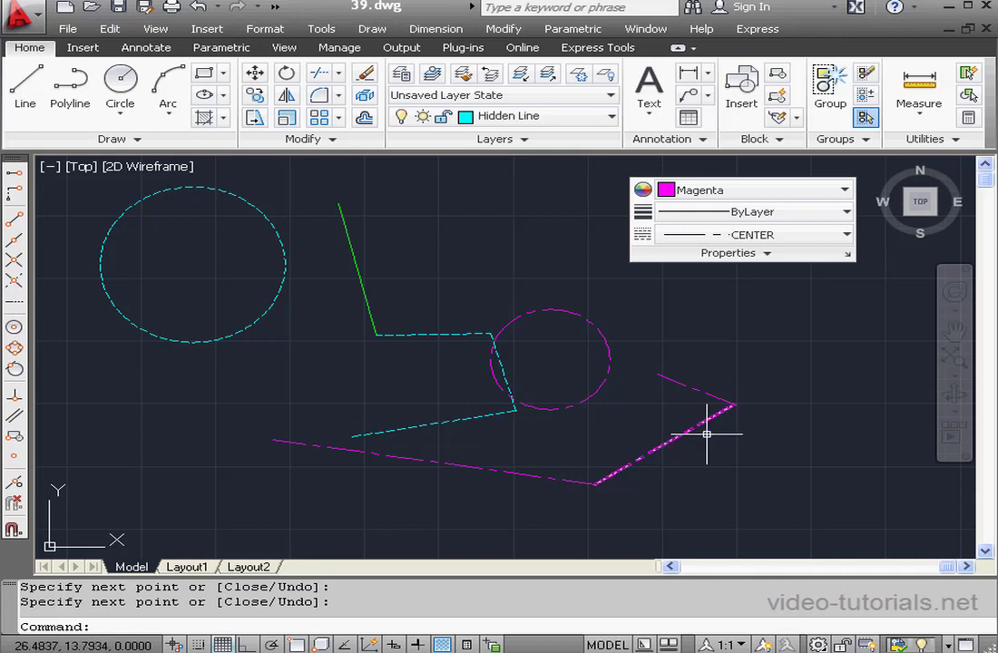
Set the current colour to Blue and linetype to Continuous, and draw a rectangle below the large circle.
click(847, 192)
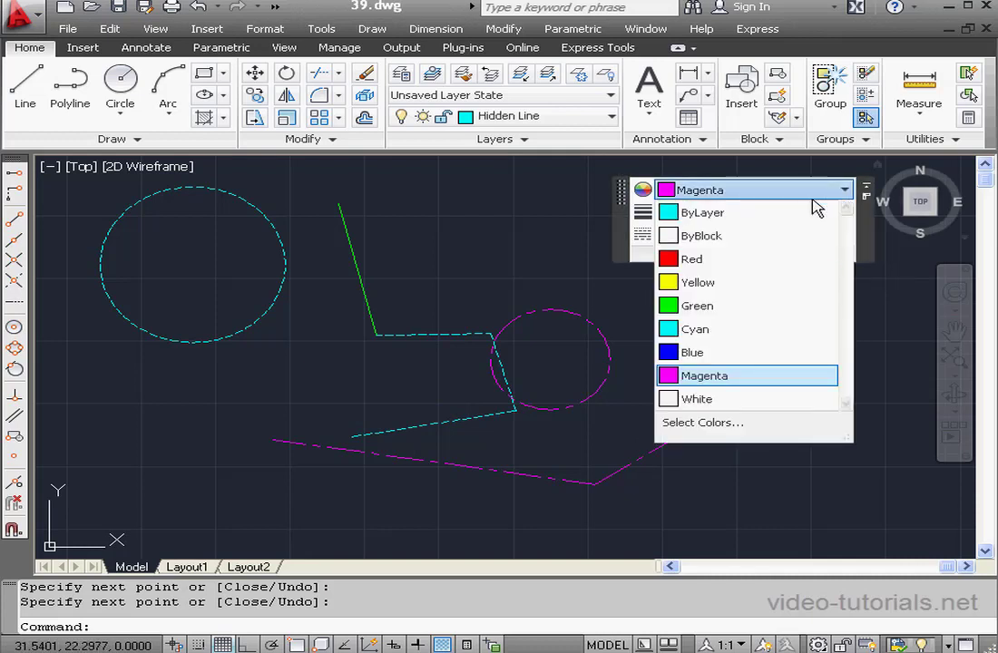
click(688, 362)
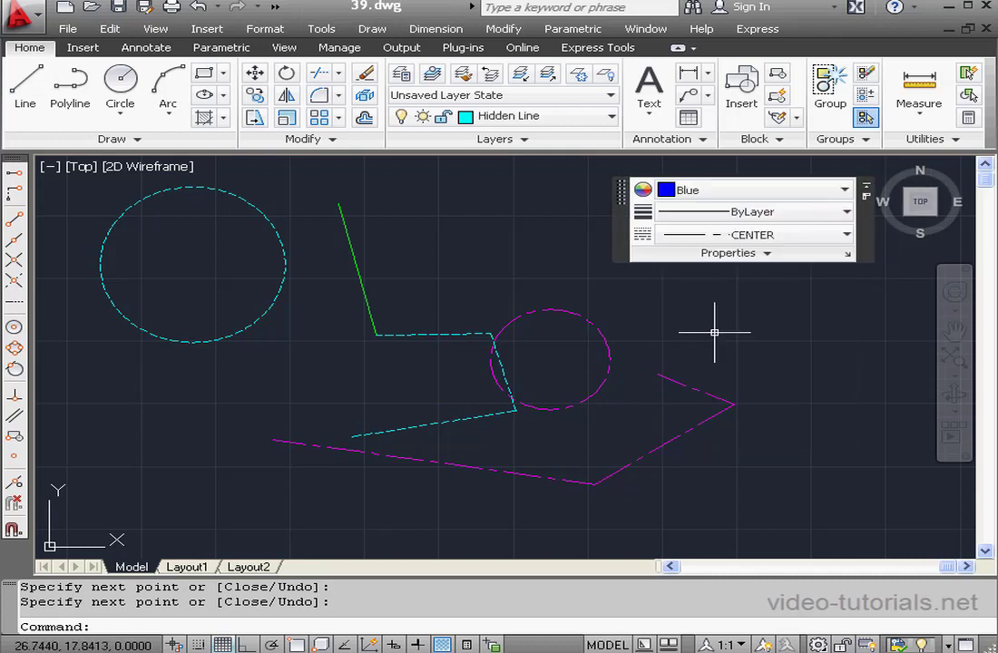
click(844, 235)
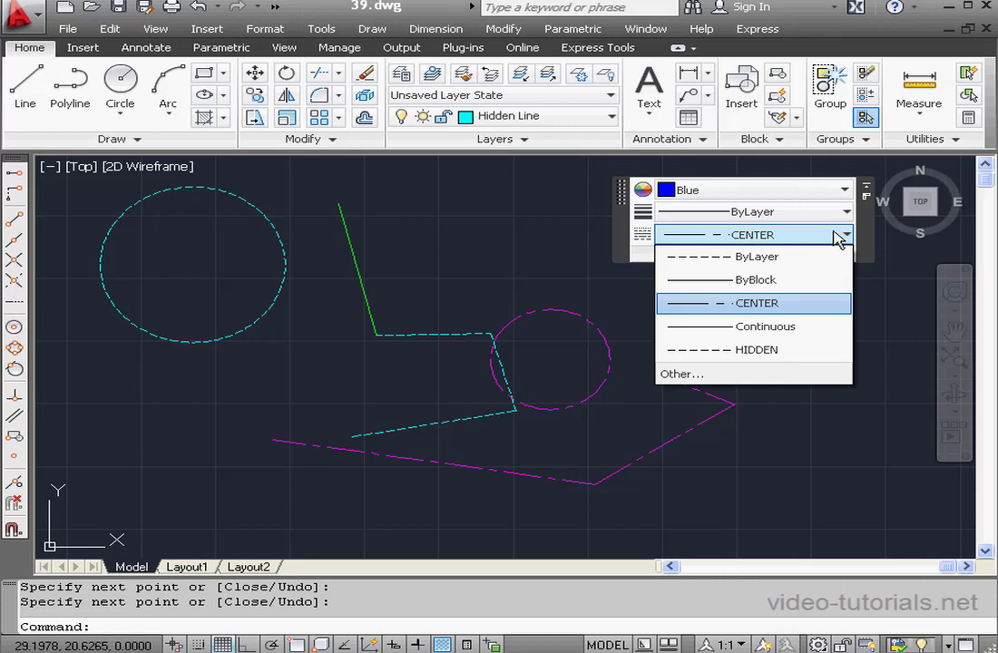
click(802, 328)
click(204, 72)
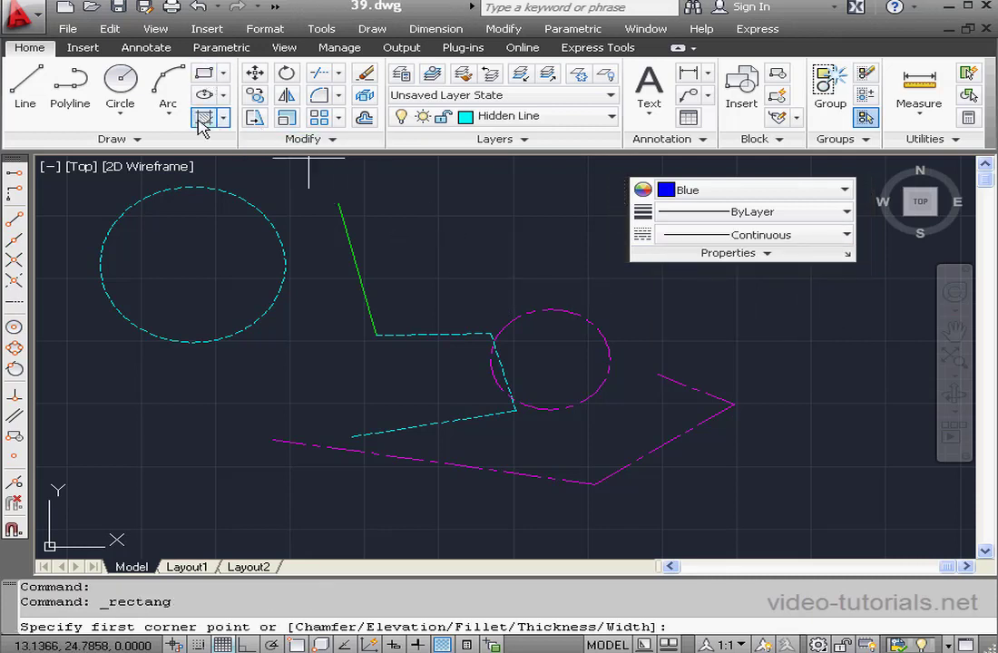
click(128, 373)
click(276, 494)
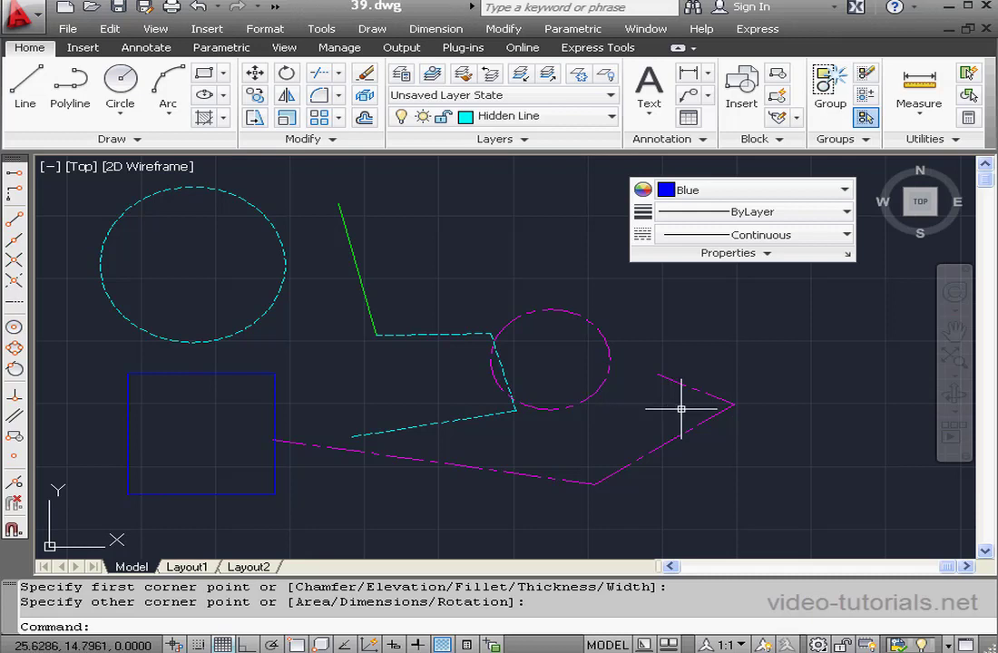
Apply Set to ByLayer to all objects in the drawing, answering Yes to changing ByBlock to ByLayer and Yes to including blocks.
click(331, 141)
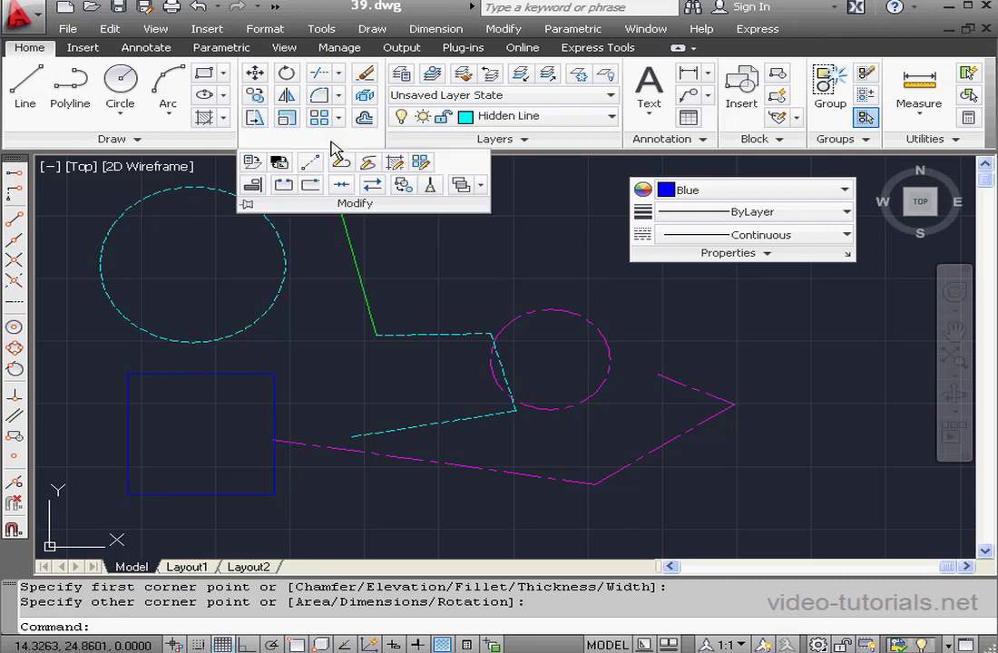
click(252, 164)
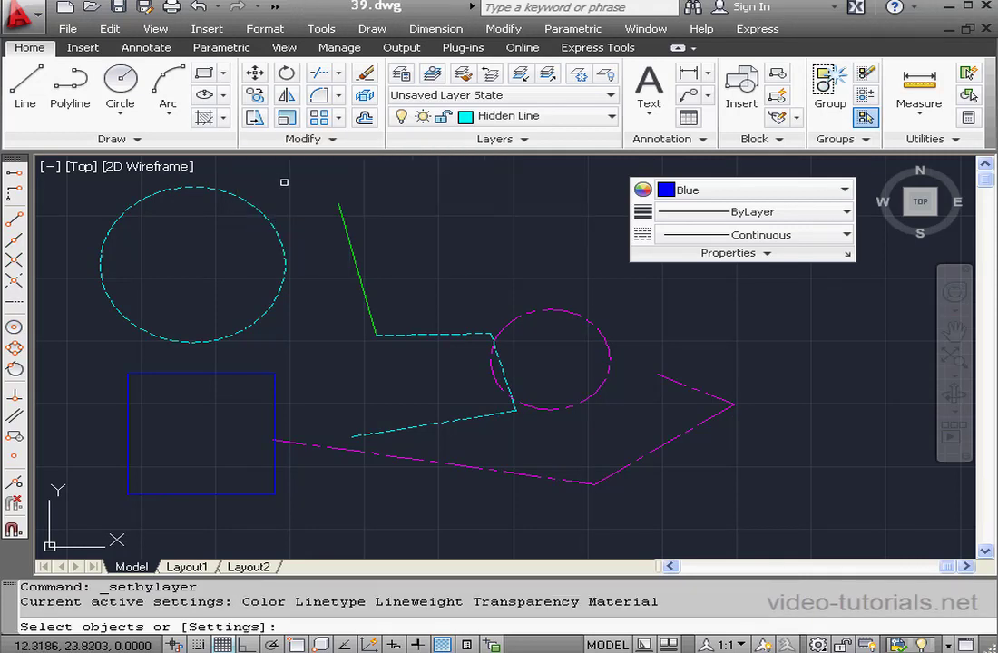
click(75, 185)
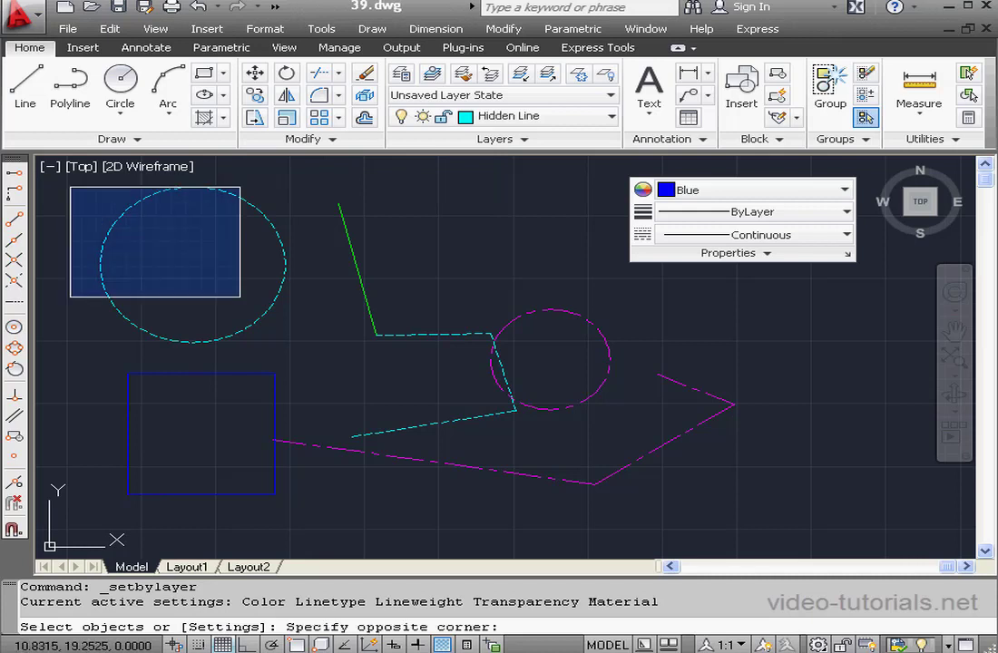
click(766, 527)
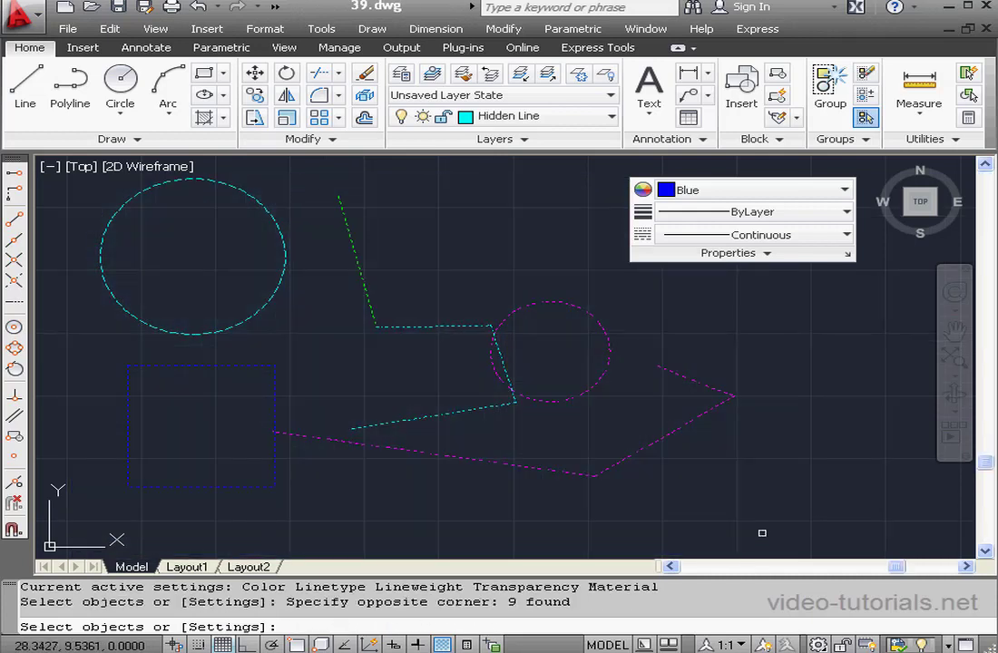
right_click(749, 471)
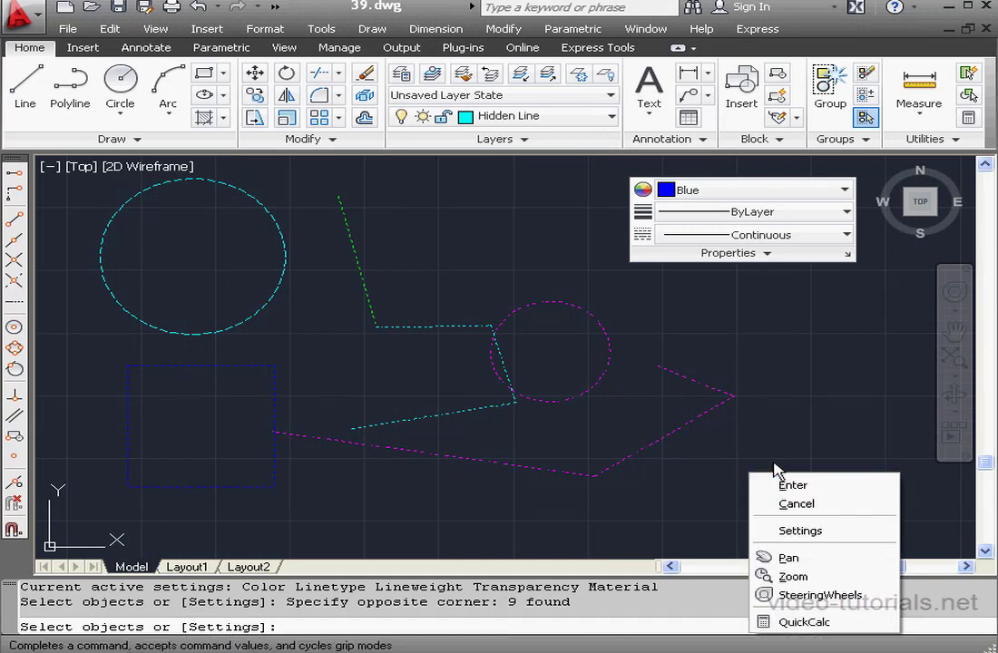
click(783, 487)
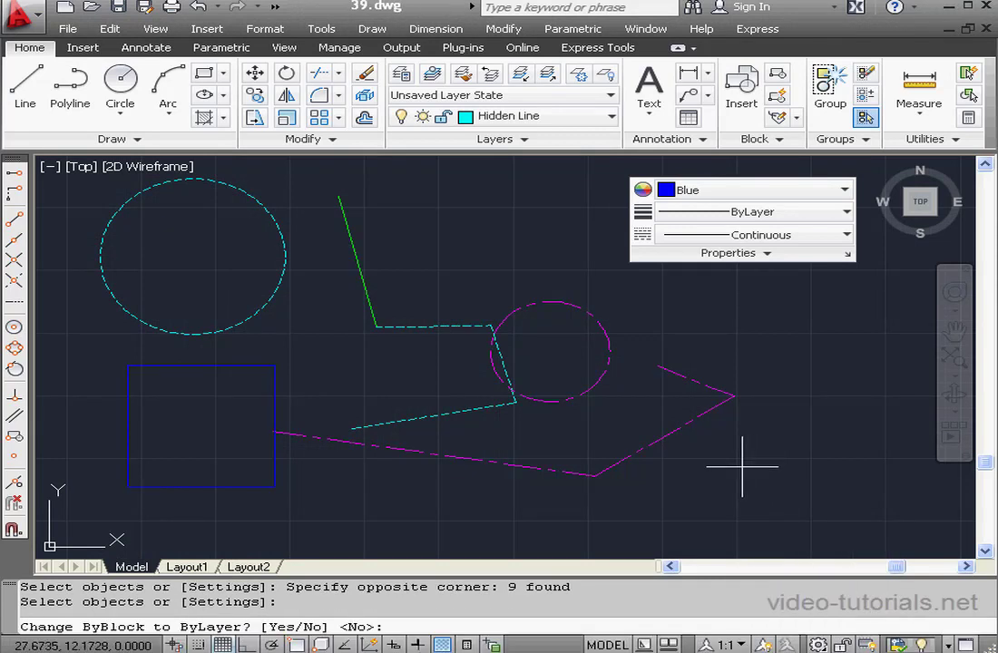
right_click(774, 414)
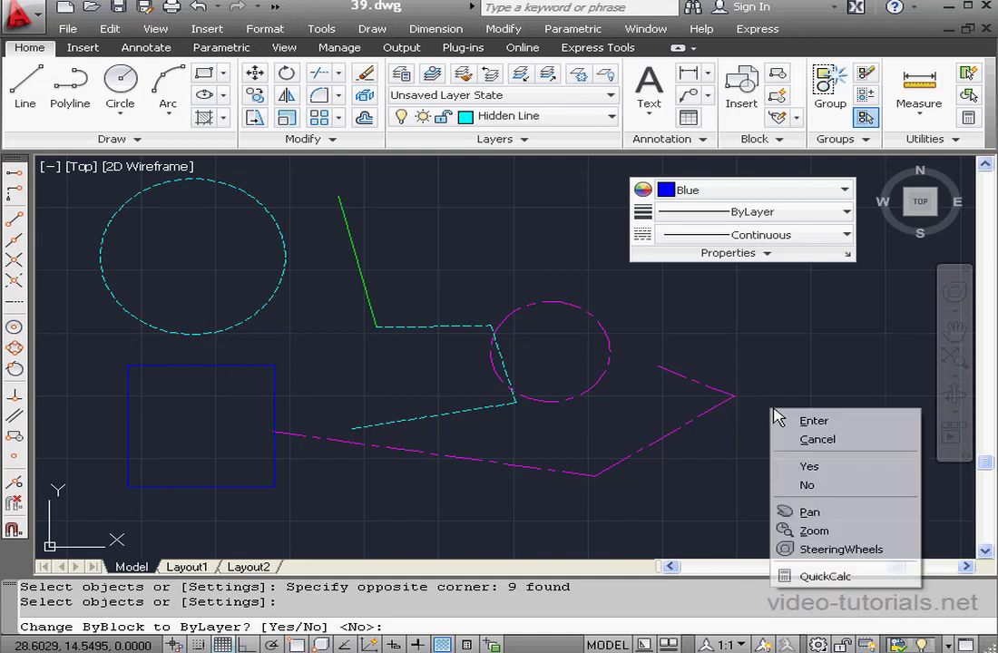
click(833, 468)
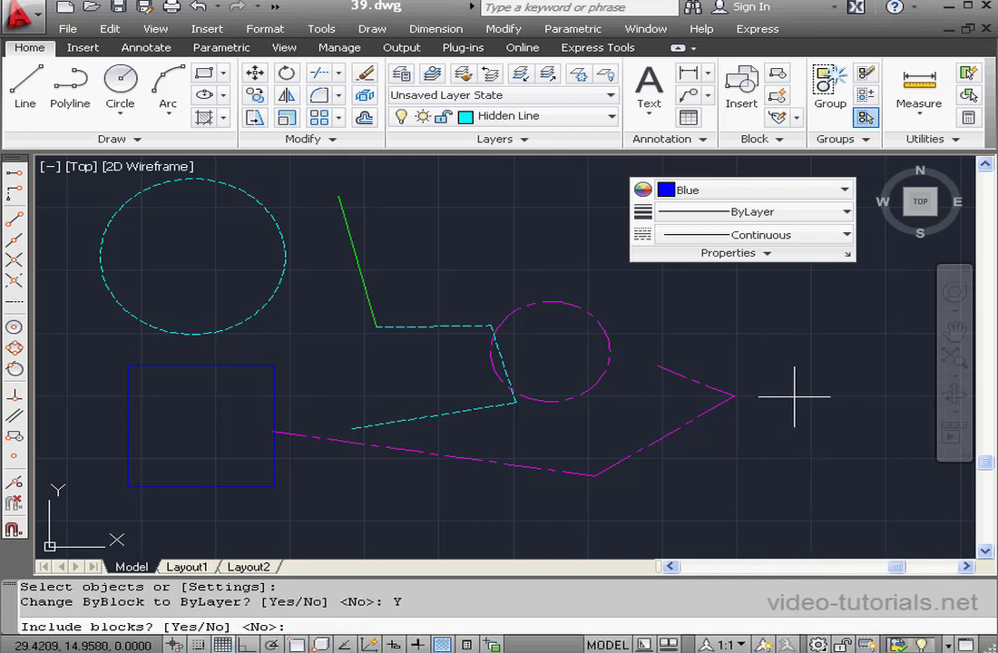
right_click(794, 396)
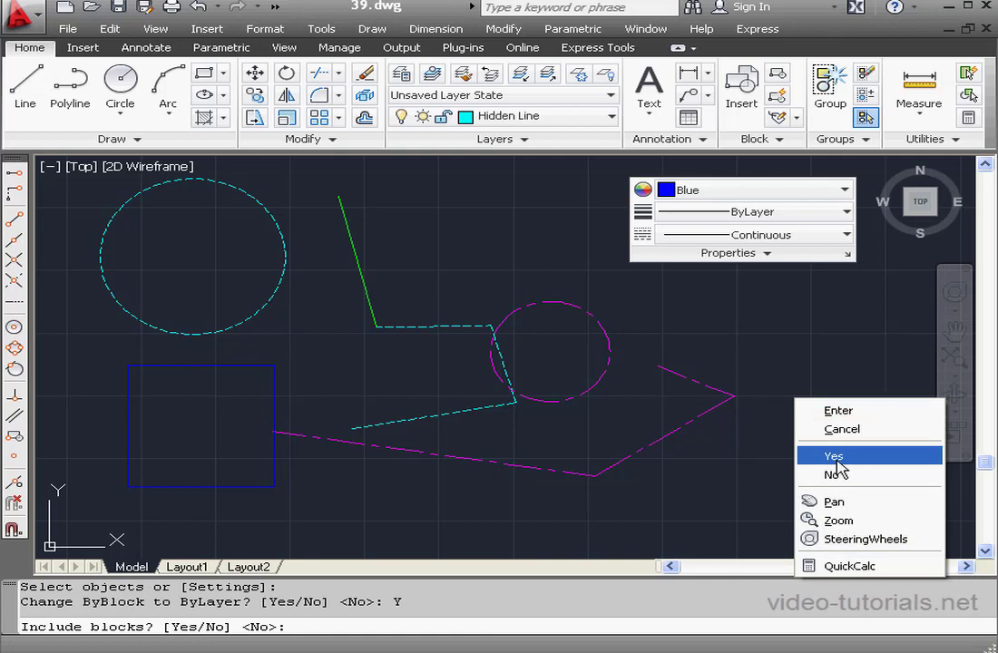
click(836, 460)
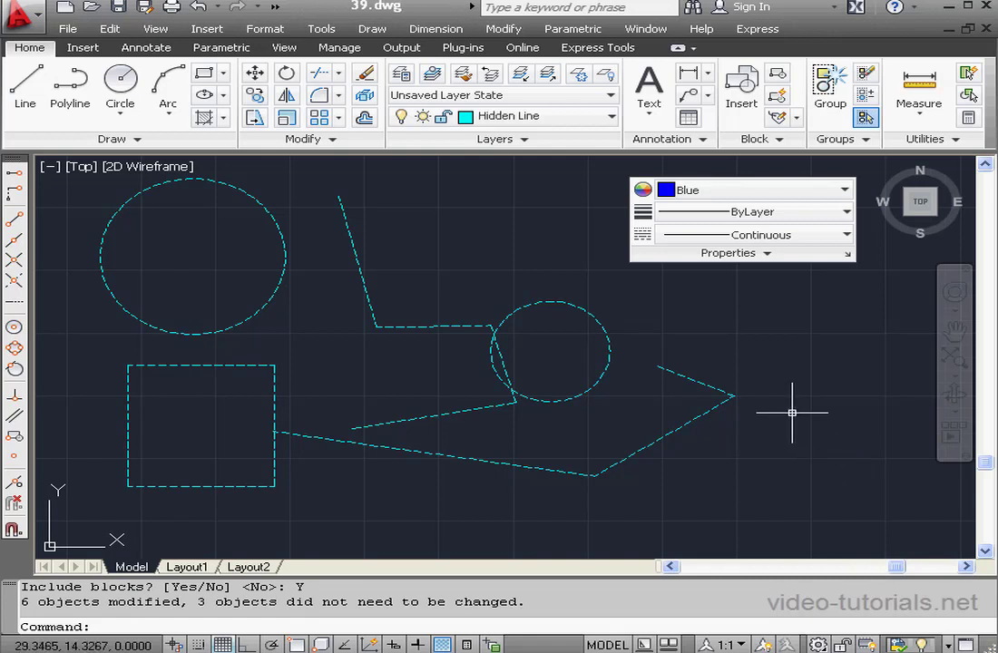
Set the current colour and linetype to ByLayer and return the floating Properties panel to the ribbon.
click(846, 191)
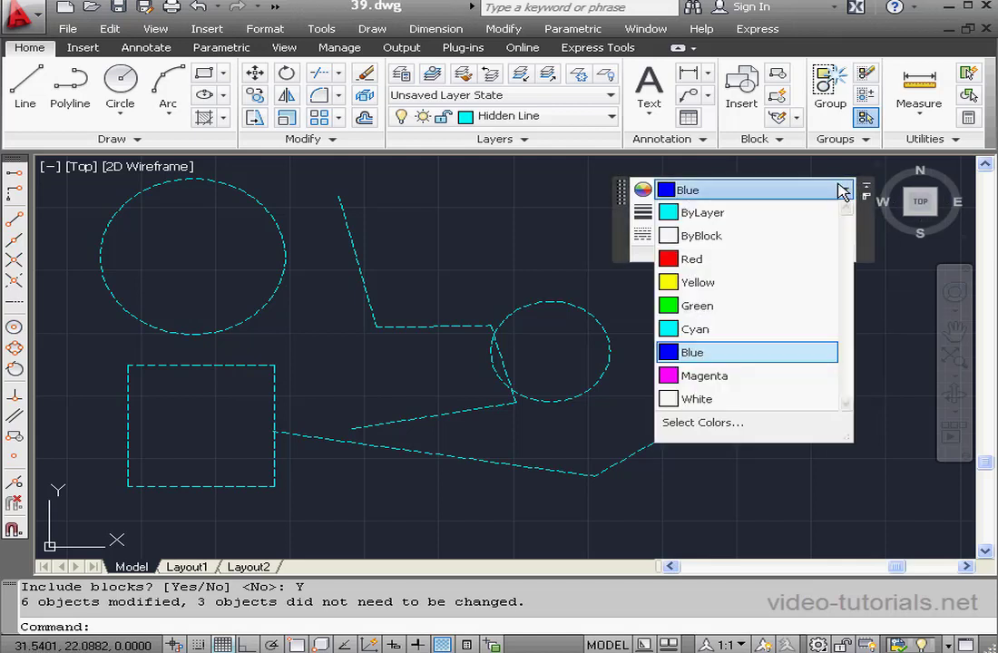
click(792, 214)
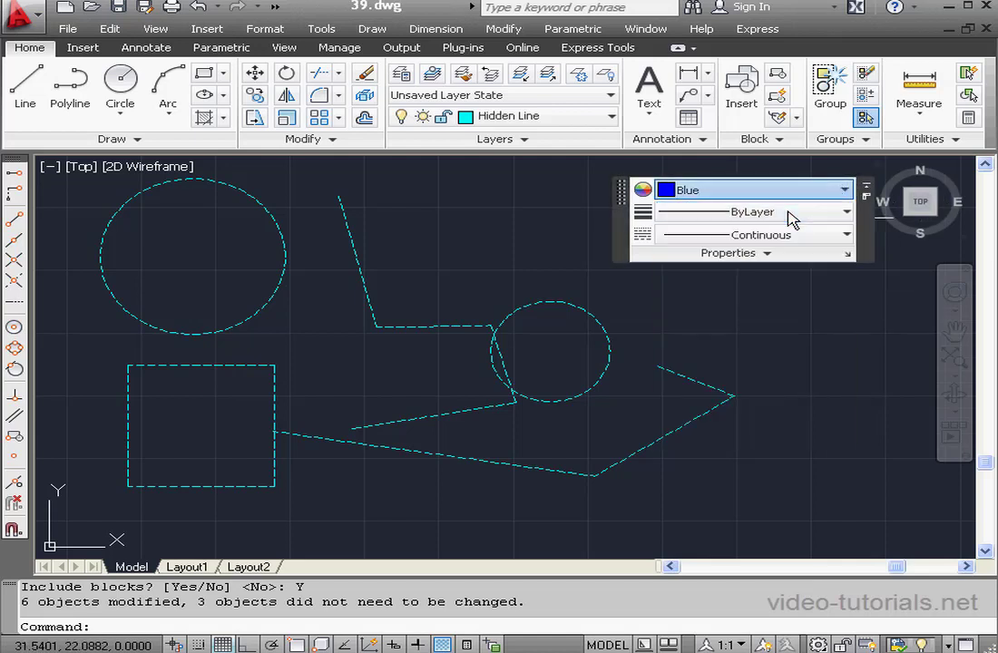
click(847, 235)
click(831, 261)
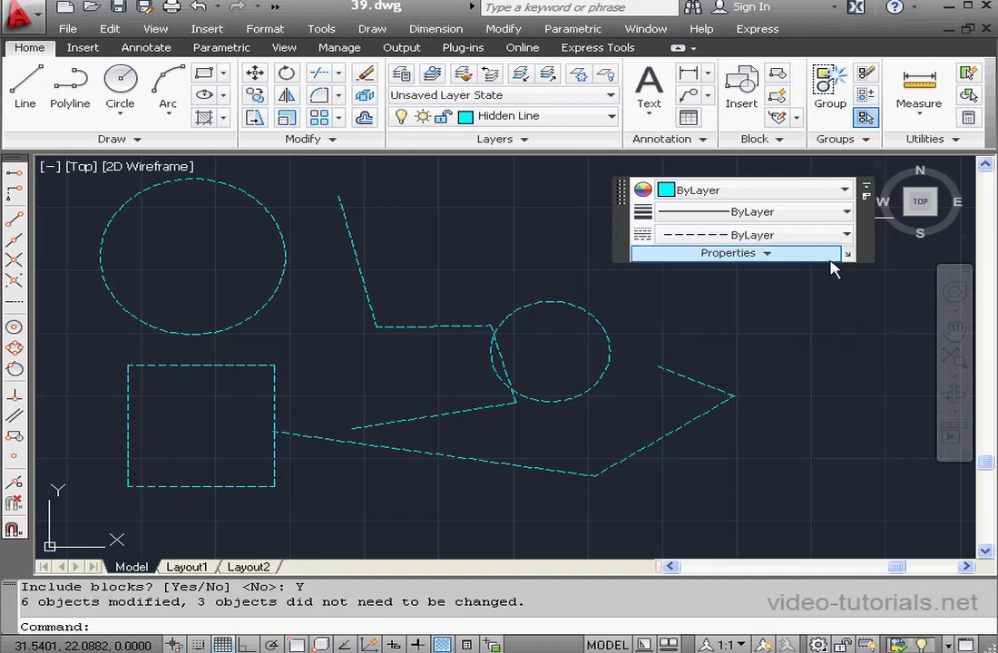
click(869, 190)
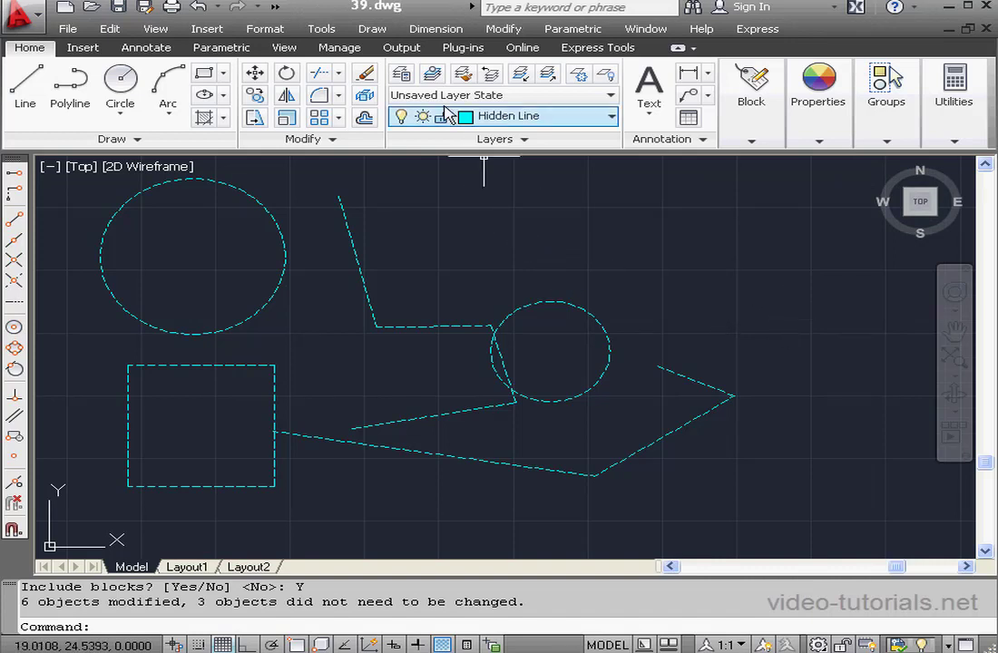
Change the Hidden Line layer's colour to blue in the Layer Properties Manager.
click(402, 76)
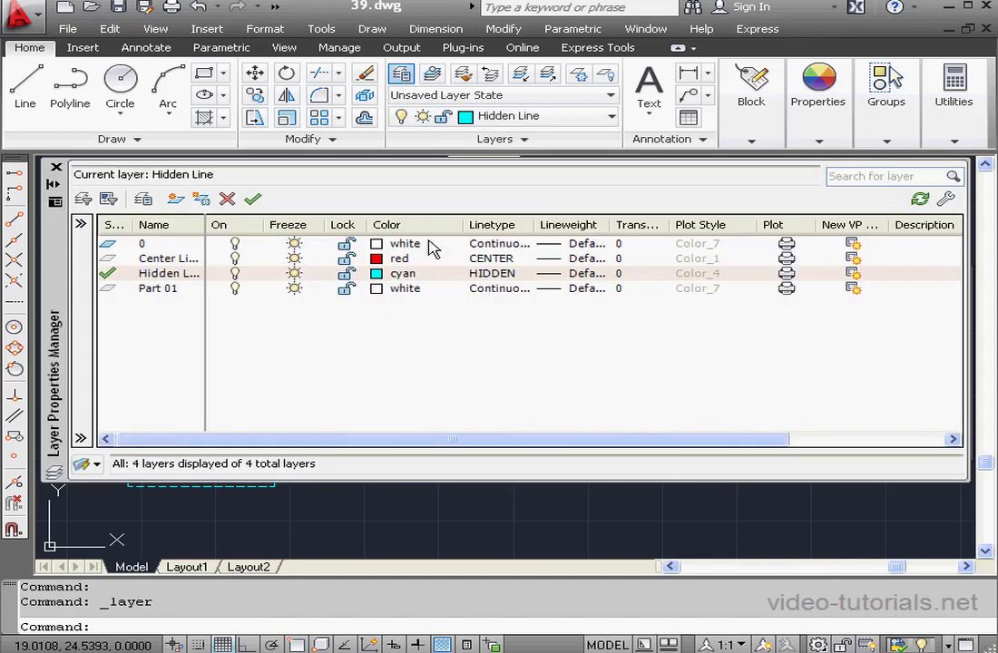
click(380, 273)
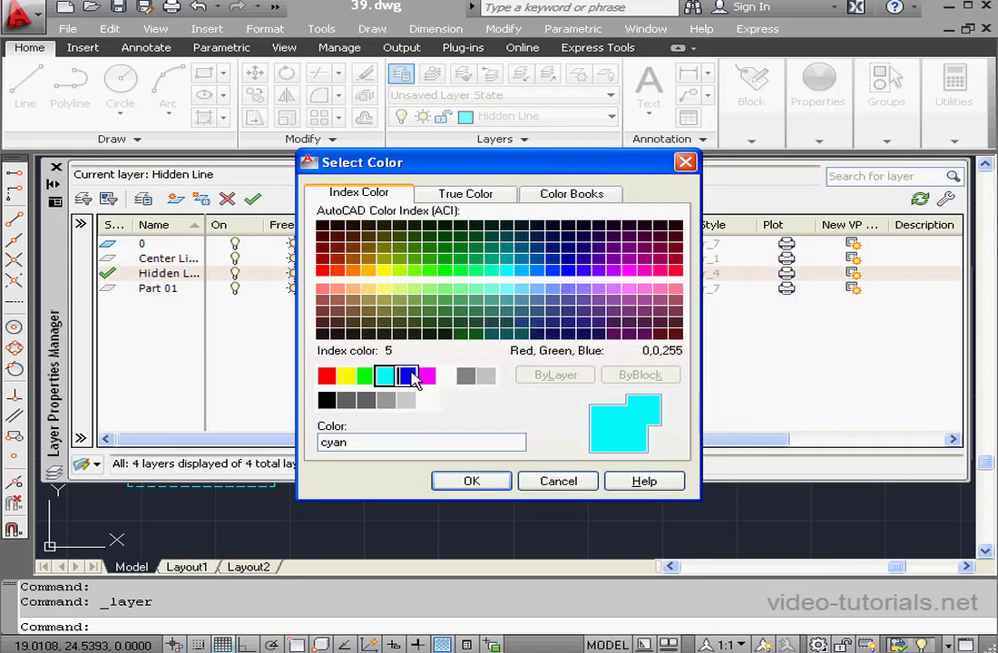
click(410, 375)
click(468, 482)
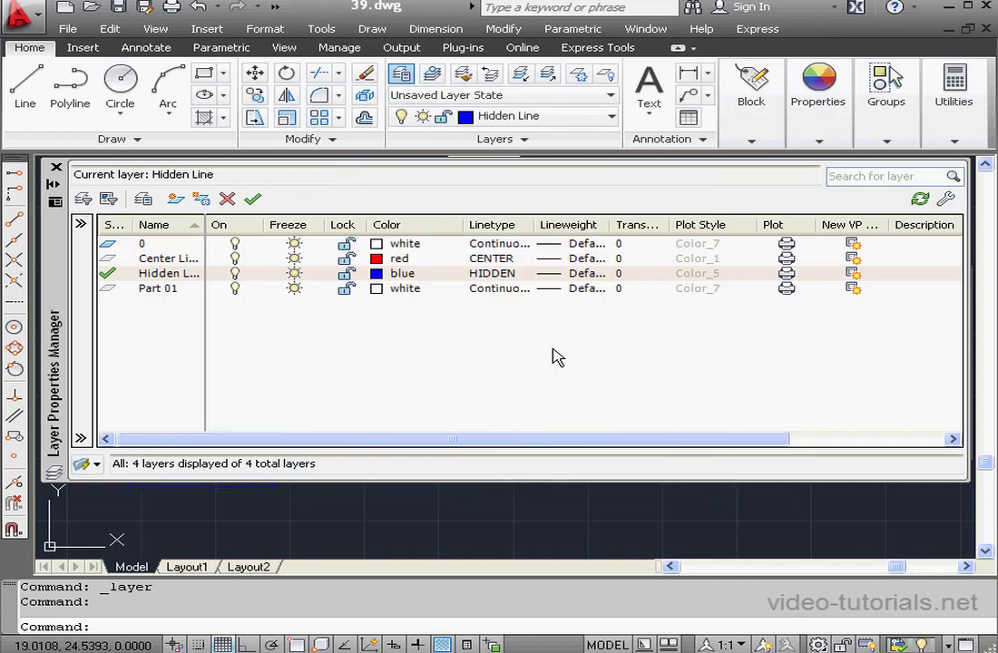
Set the Hidden Line layer's linetype to Continuous and close the Layer Properties Manager.
click(505, 274)
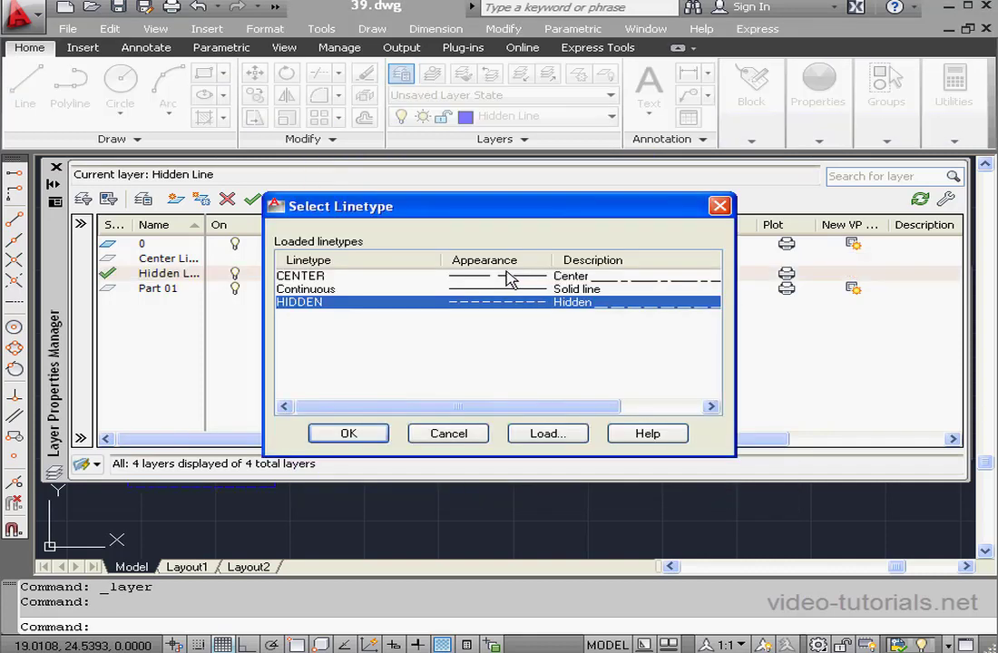
click(309, 289)
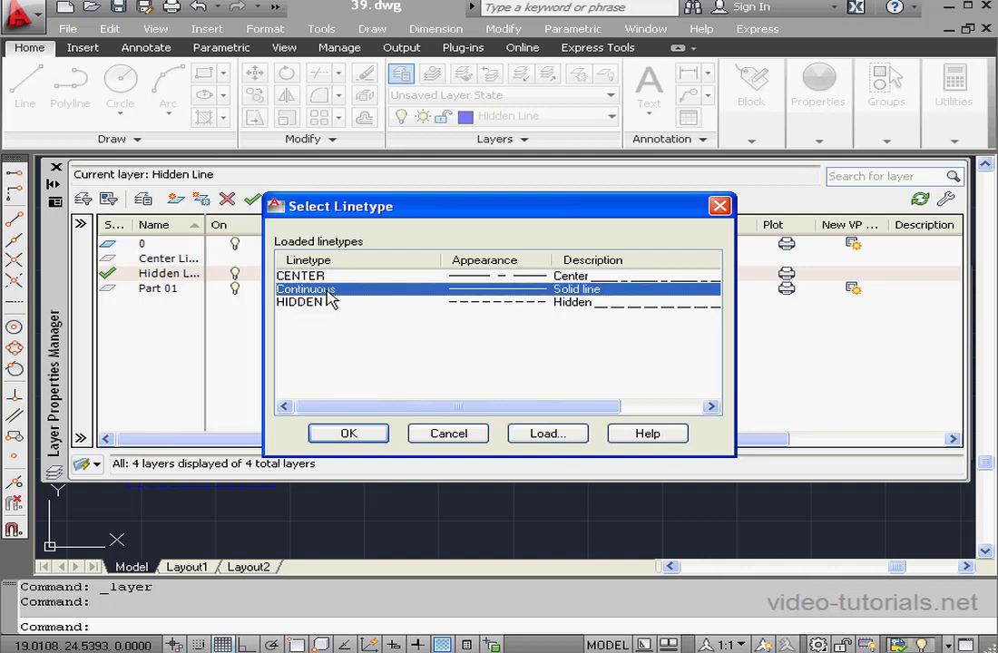
click(348, 434)
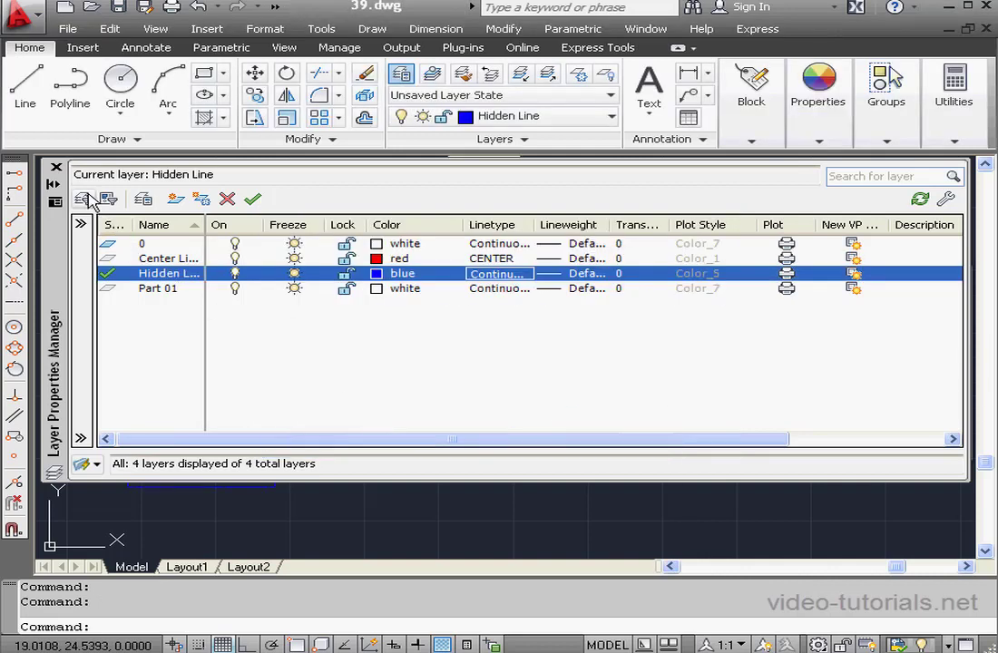
click(57, 170)
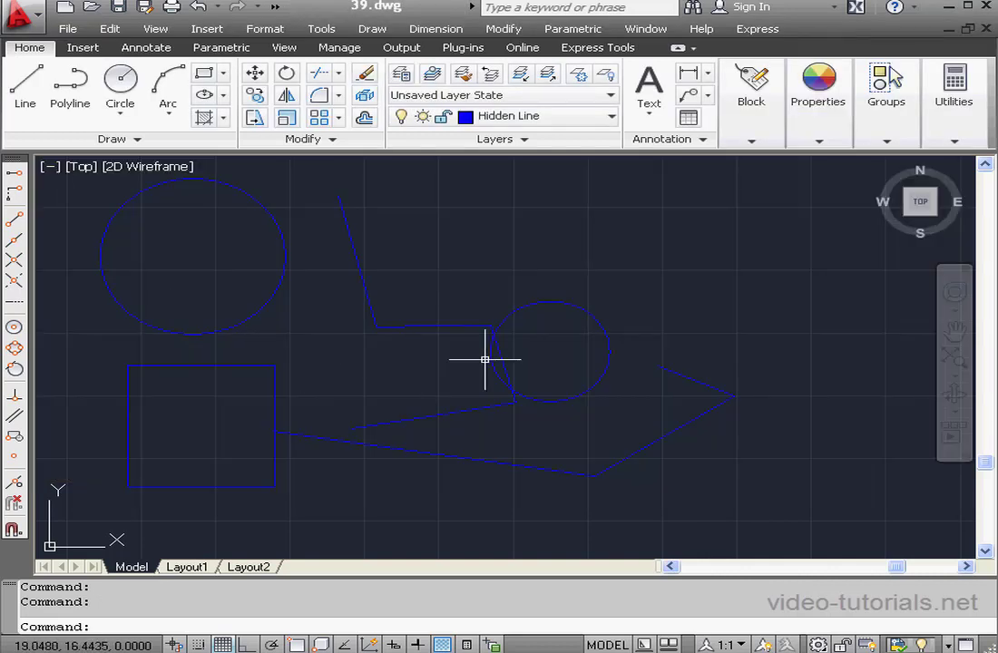